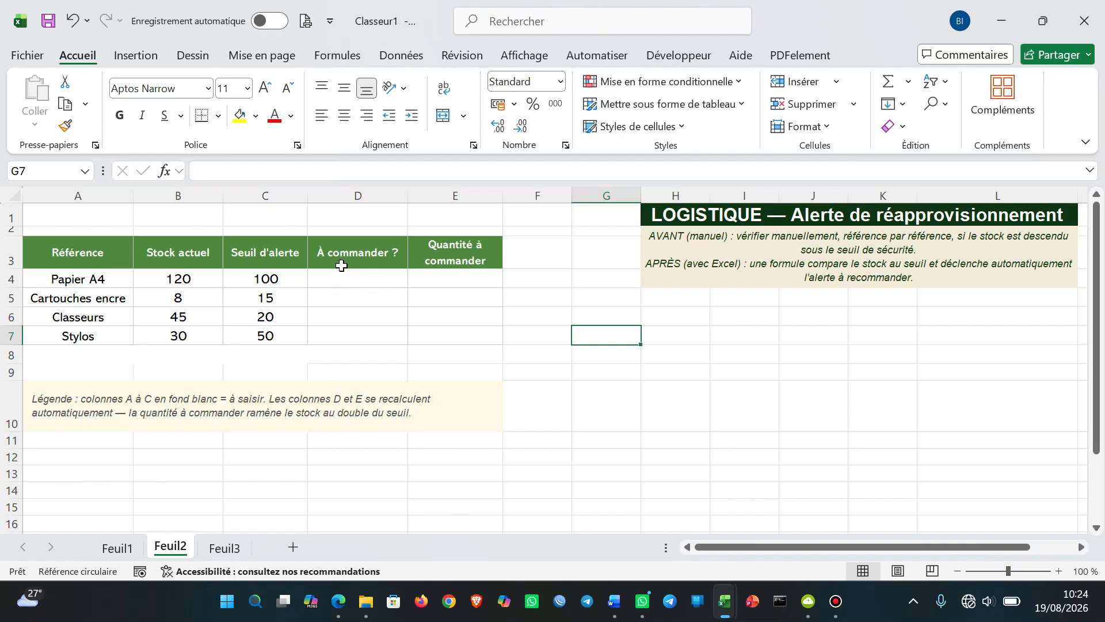
# In the À commander ? cells D4:D7, begin a SI formula with the logical test B4<C4
pyautogui.moveTo(339, 275); pyautogui.dragTo(343, 335)
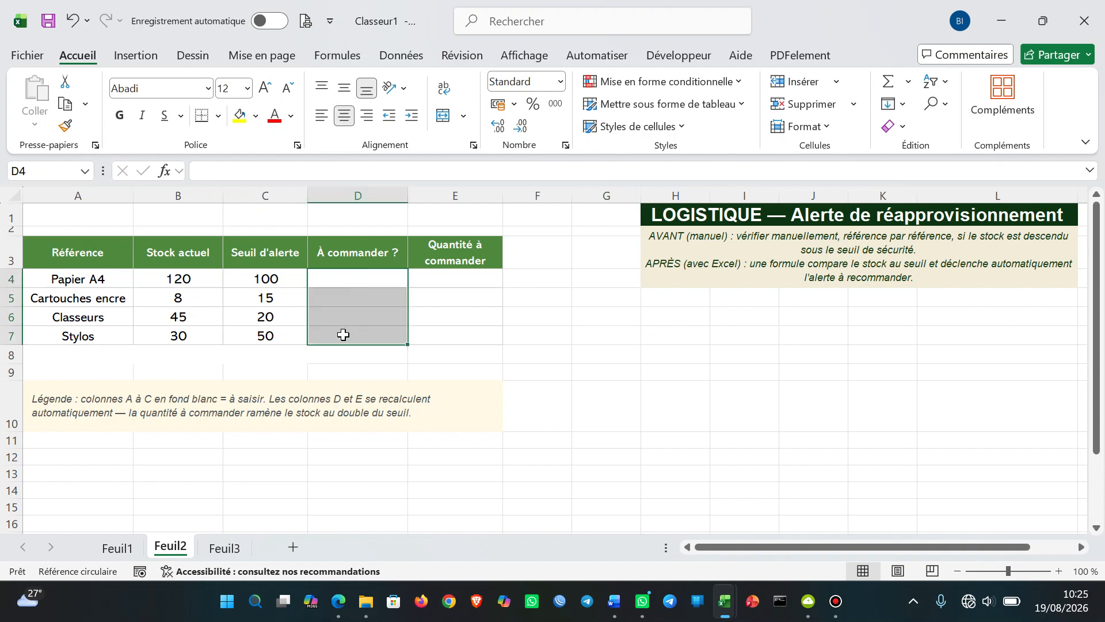
pyautogui.write('=')
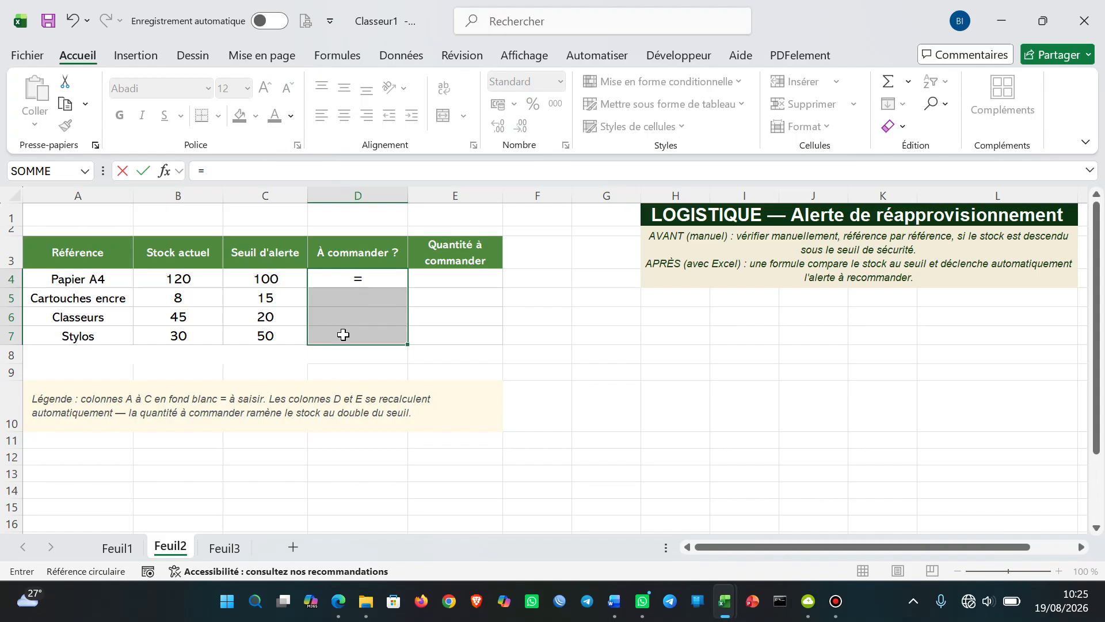
pyautogui.write('si')
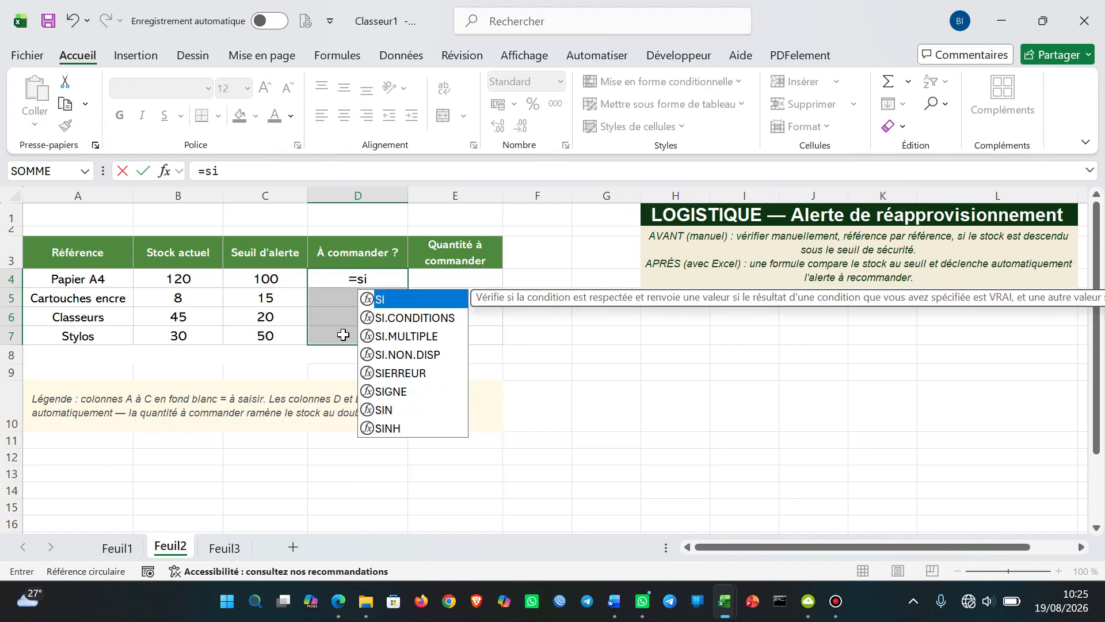
pyautogui.doubleClick(416, 300)
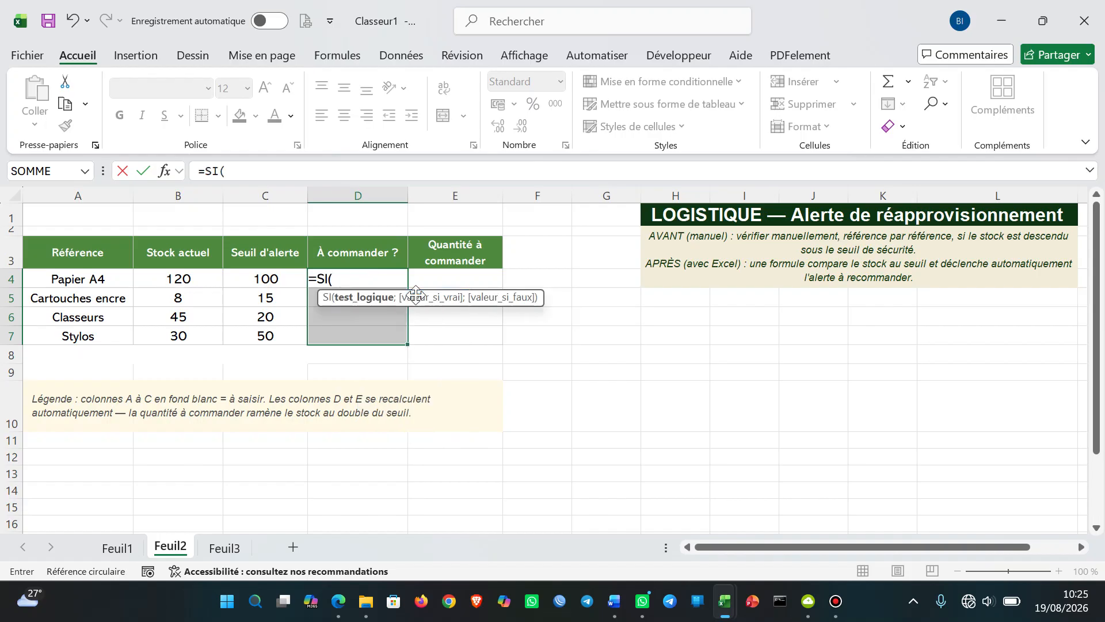
pyautogui.click(162, 276)
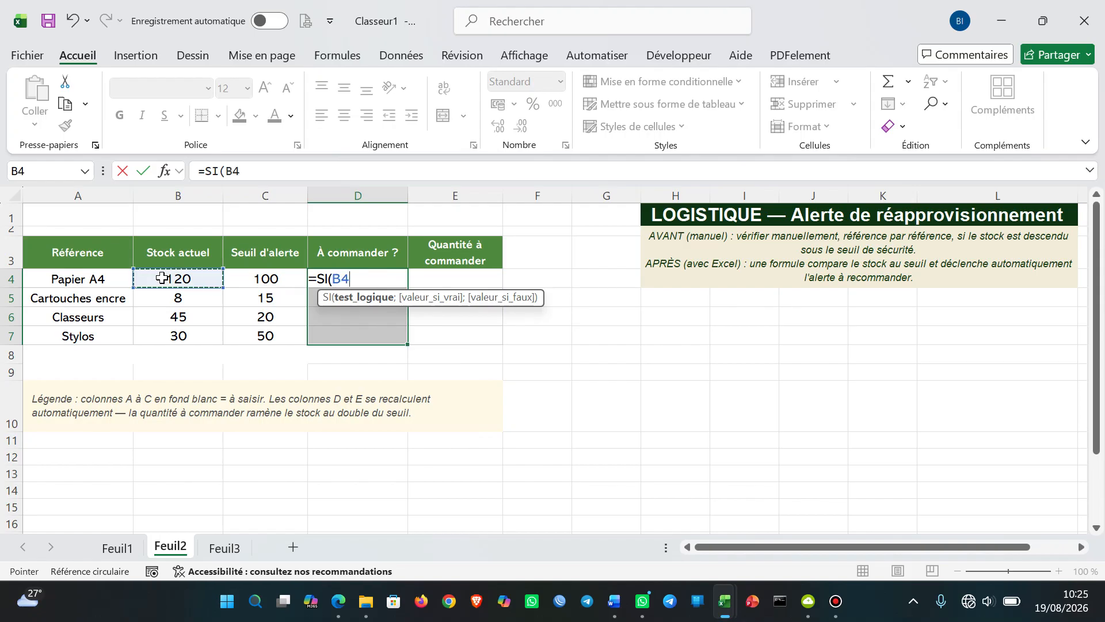
pyautogui.write('<')
pyautogui.click(263, 278)
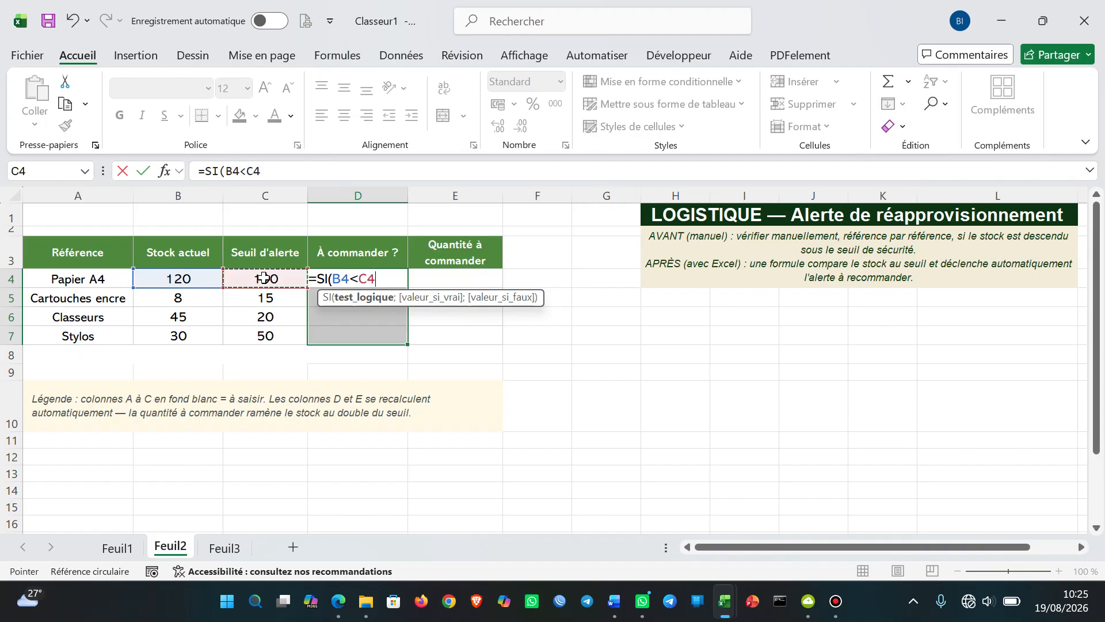
pyautogui.write(';')
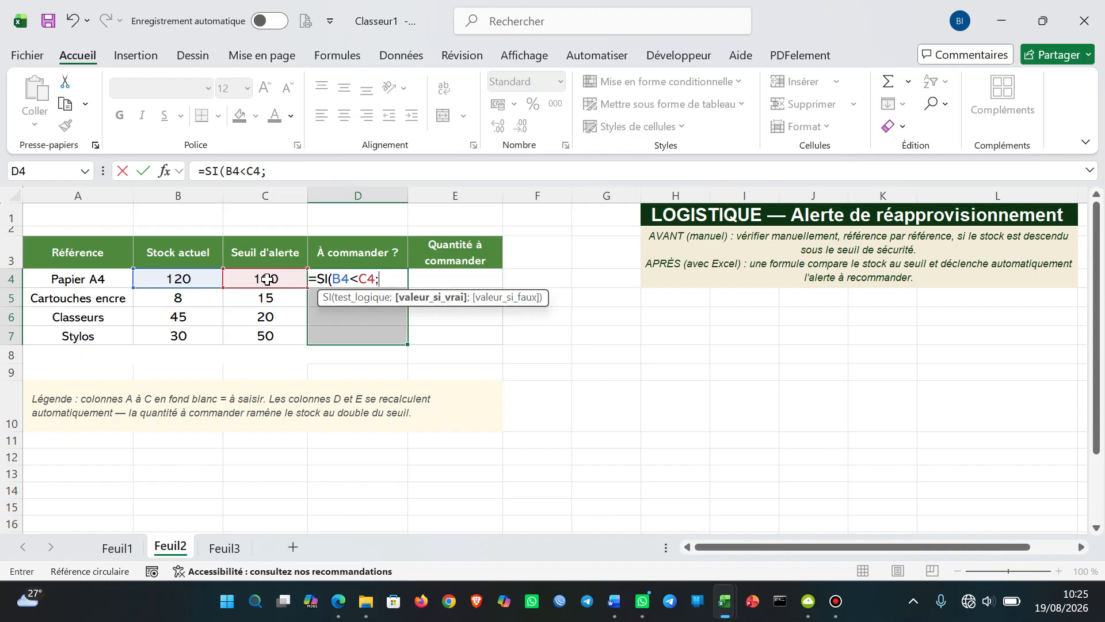
# Complete the SI formula with "Oui" if true and "Non" if false, and fill it into all of D4:D7
pyautogui.write('"Oui"')
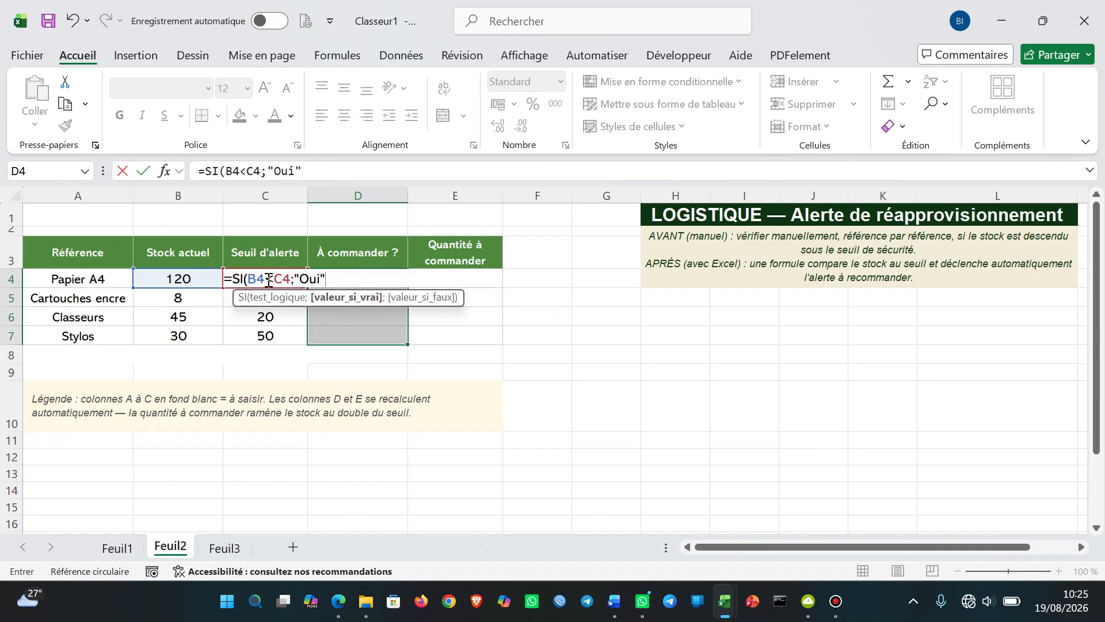
pyautogui.write(';')
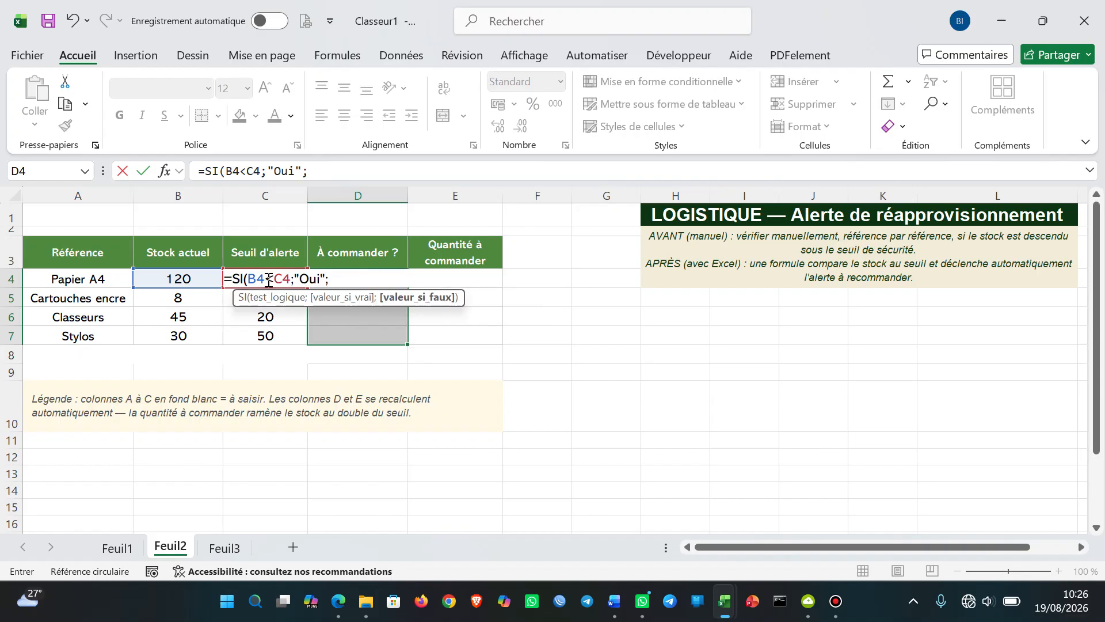
pyautogui.write('"Non")')
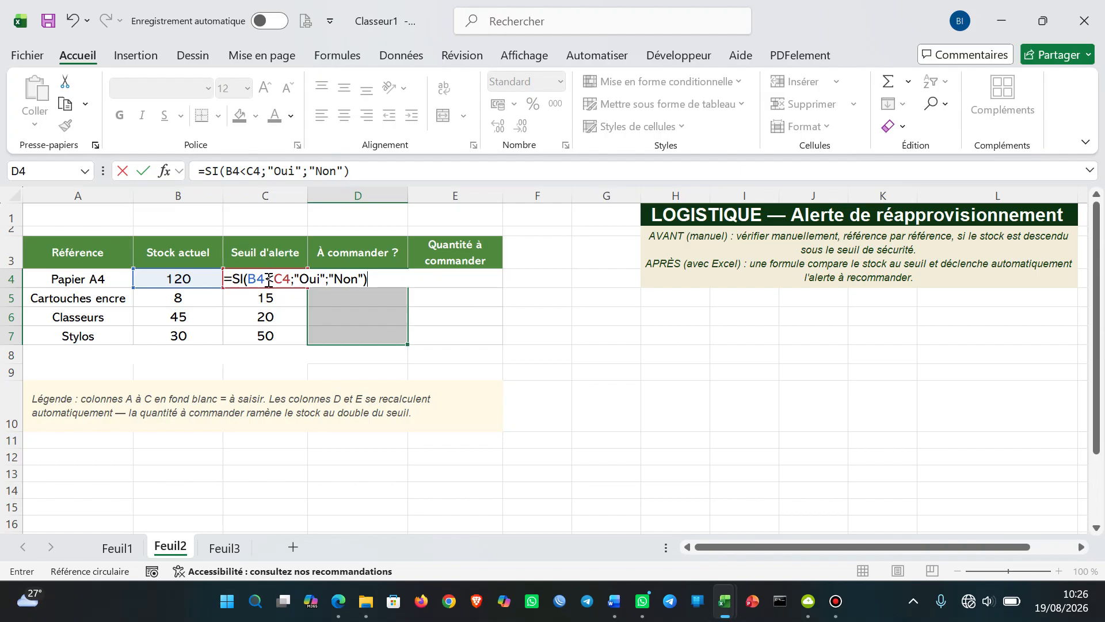
pyautogui.hotkey('ctrl', 'Return')
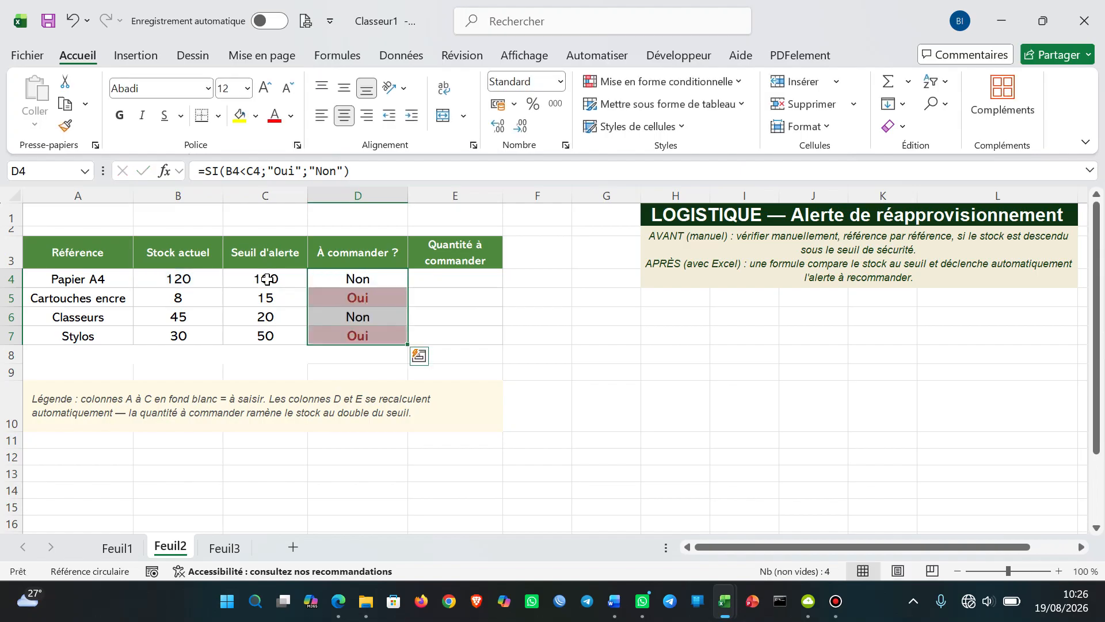
pyautogui.click(518, 319)
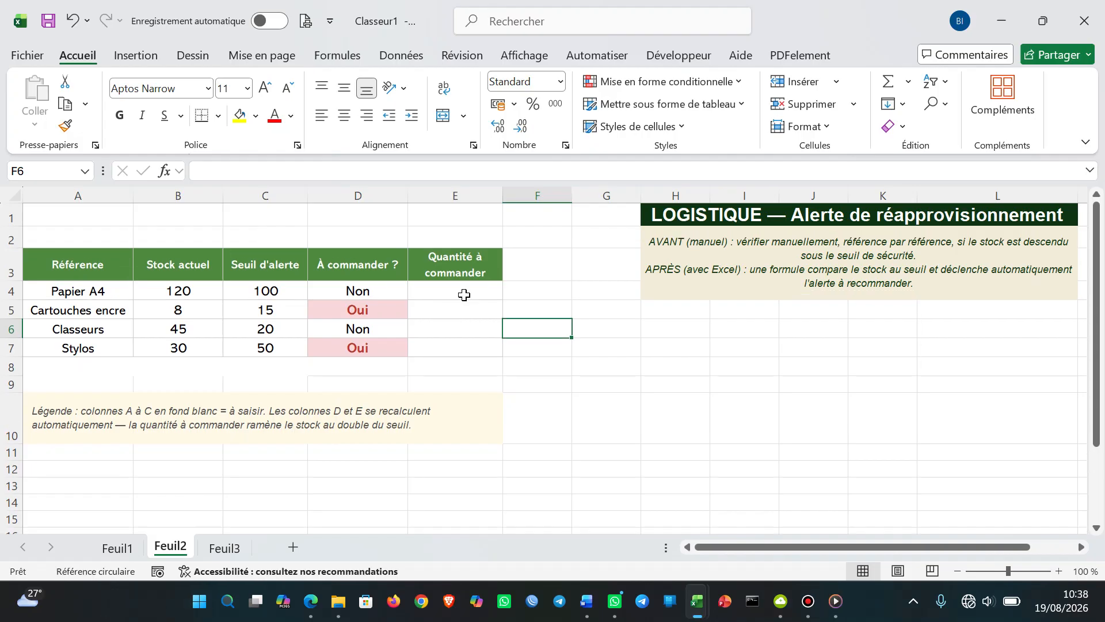
# In the Quantité à commander cells E4:E7, begin a SI formula with the logical test B4<C4
pyautogui.moveTo(464, 295); pyautogui.dragTo(465, 348)
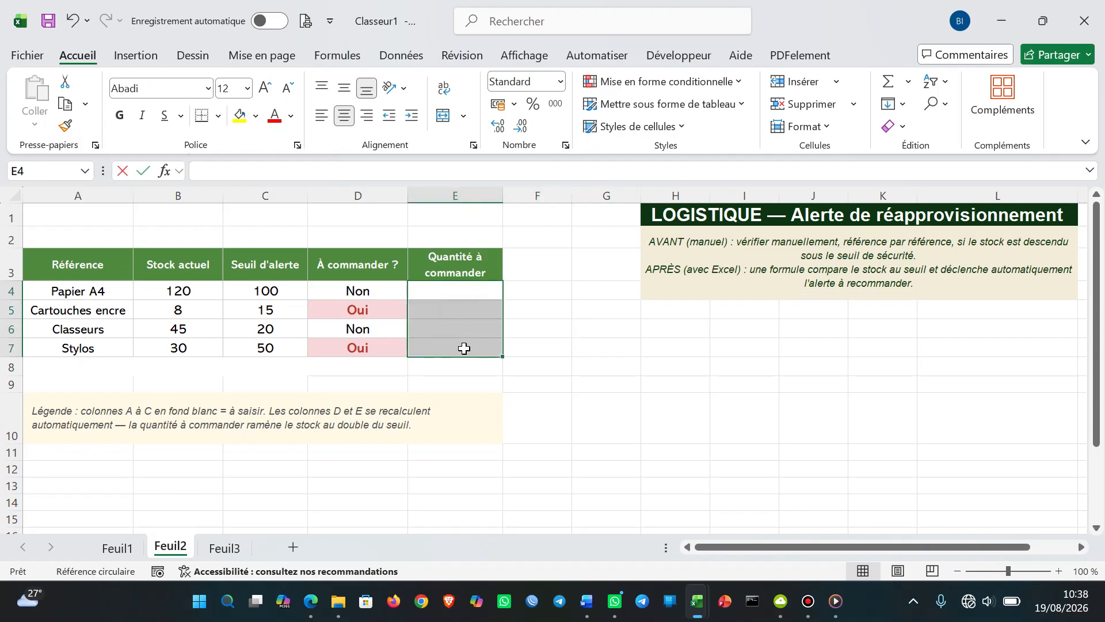
pyautogui.write('=')
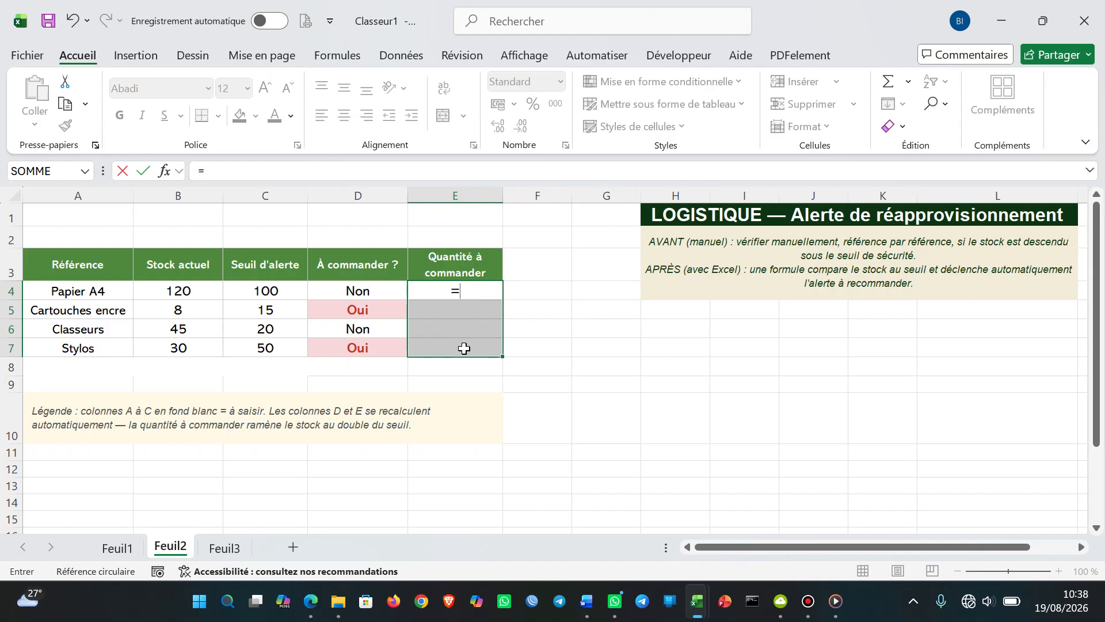
pyautogui.write('SI')
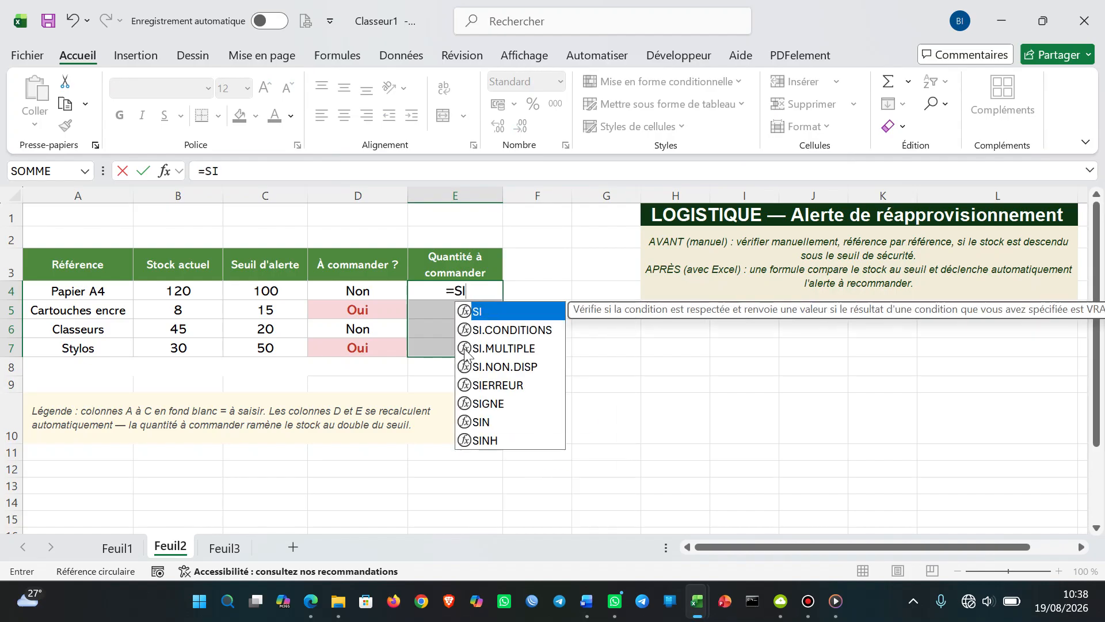
pyautogui.doubleClick(519, 310)
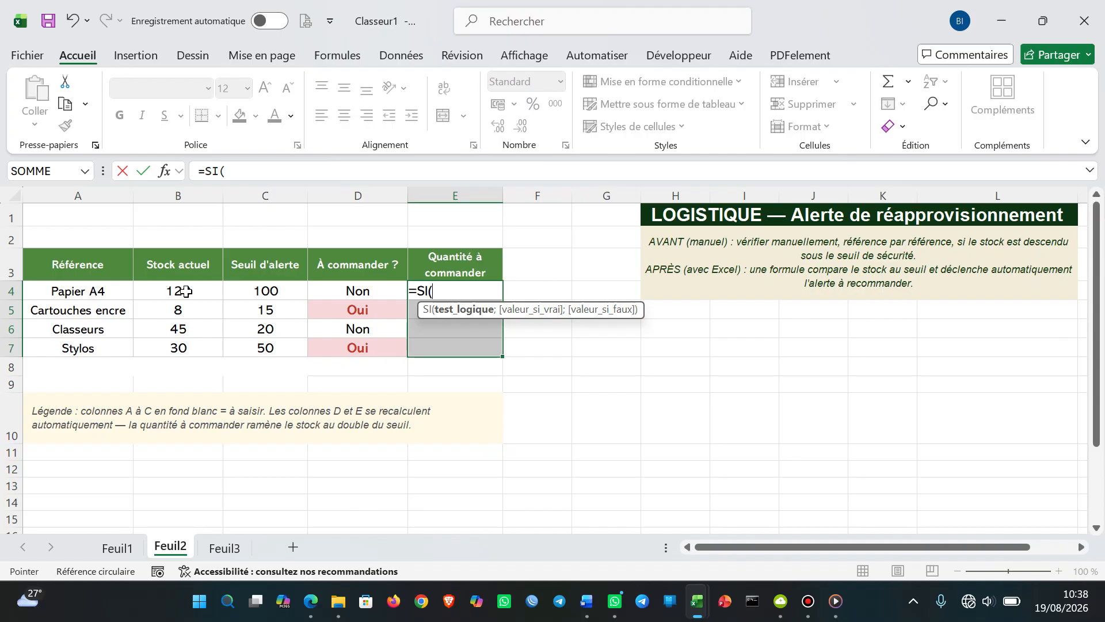
pyautogui.click(185, 292)
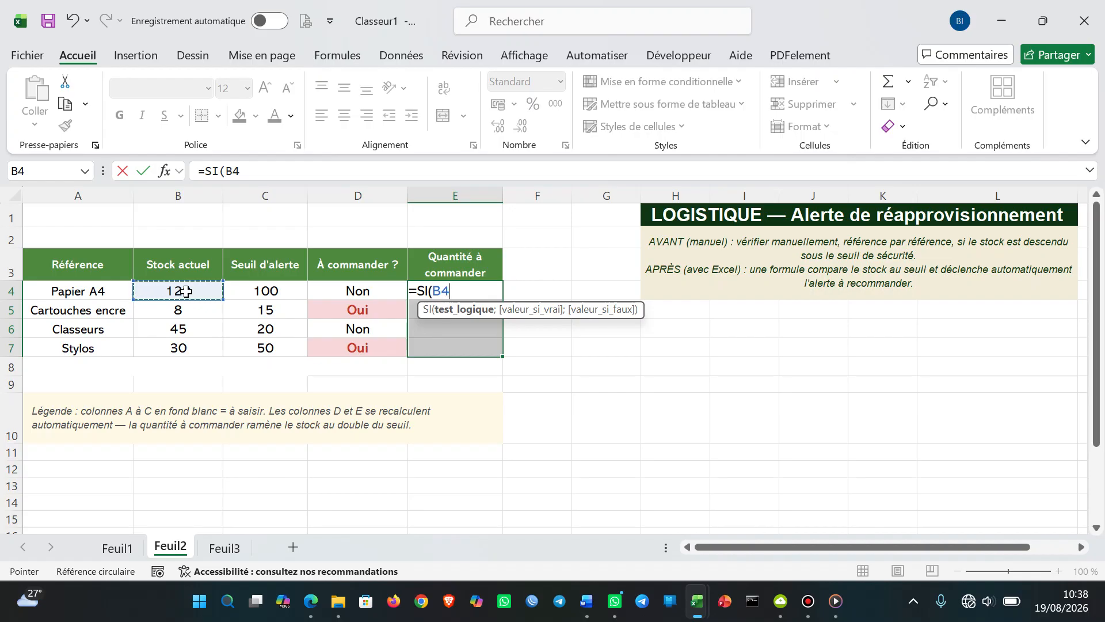
pyautogui.write('<')
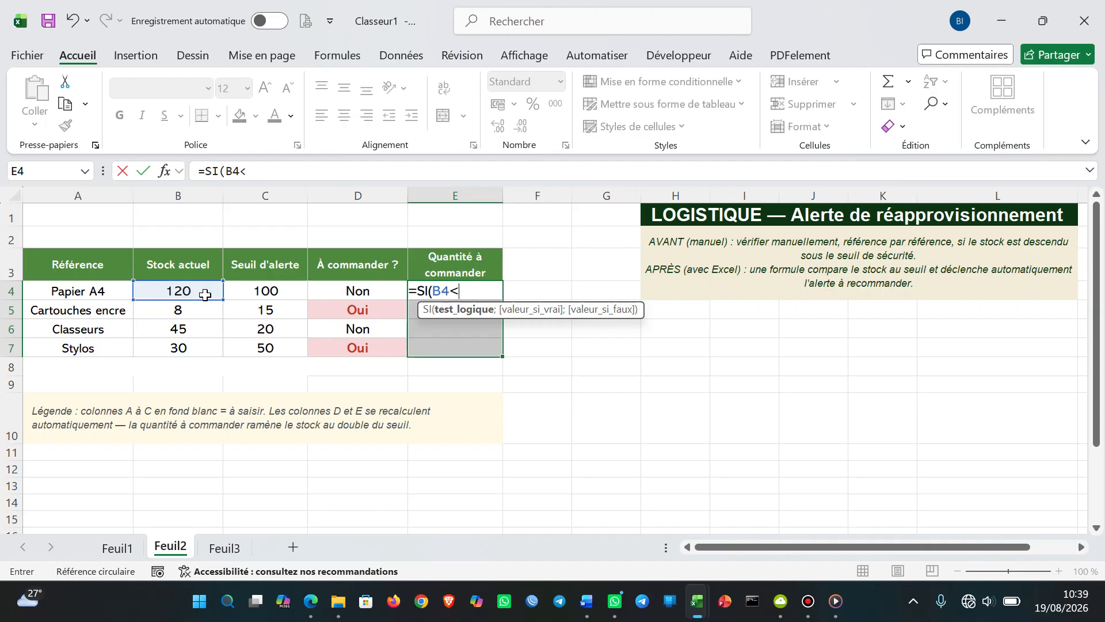
pyautogui.click(257, 295)
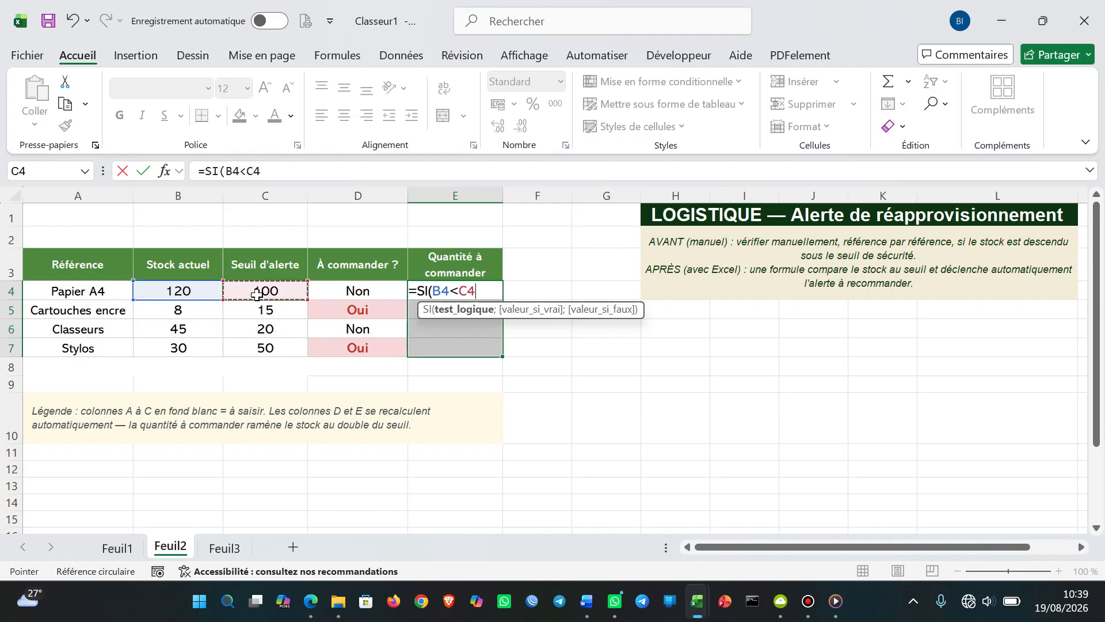
pyautogui.write(';')
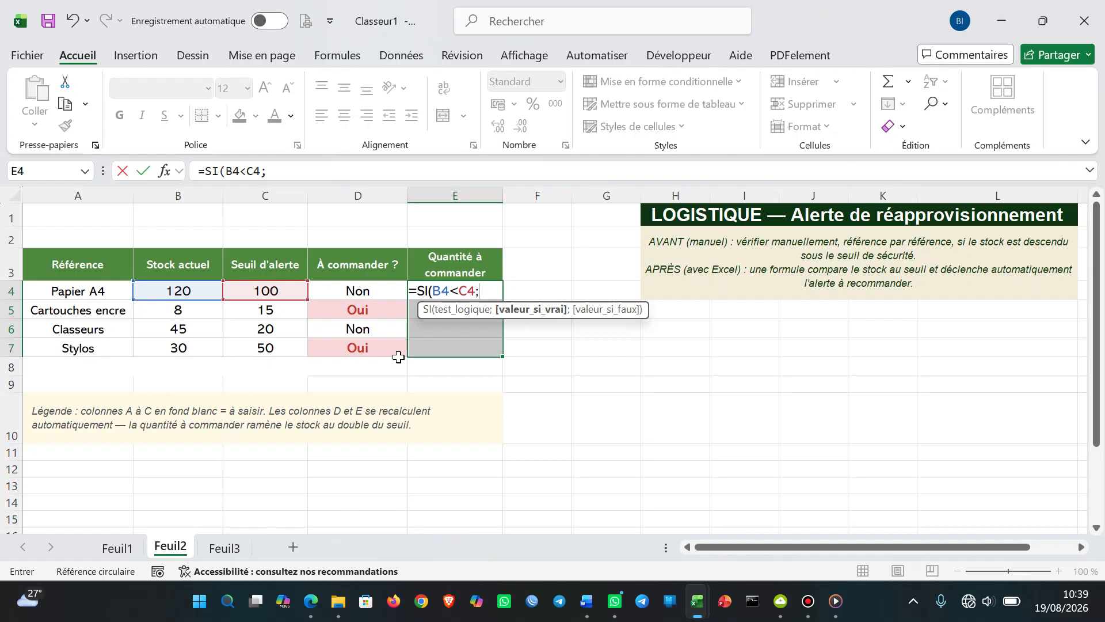
# Complete the quantity formula with C4*2-B4 if true and 0 if false, and fill it into all of E4:E7
pyautogui.click(251, 293)
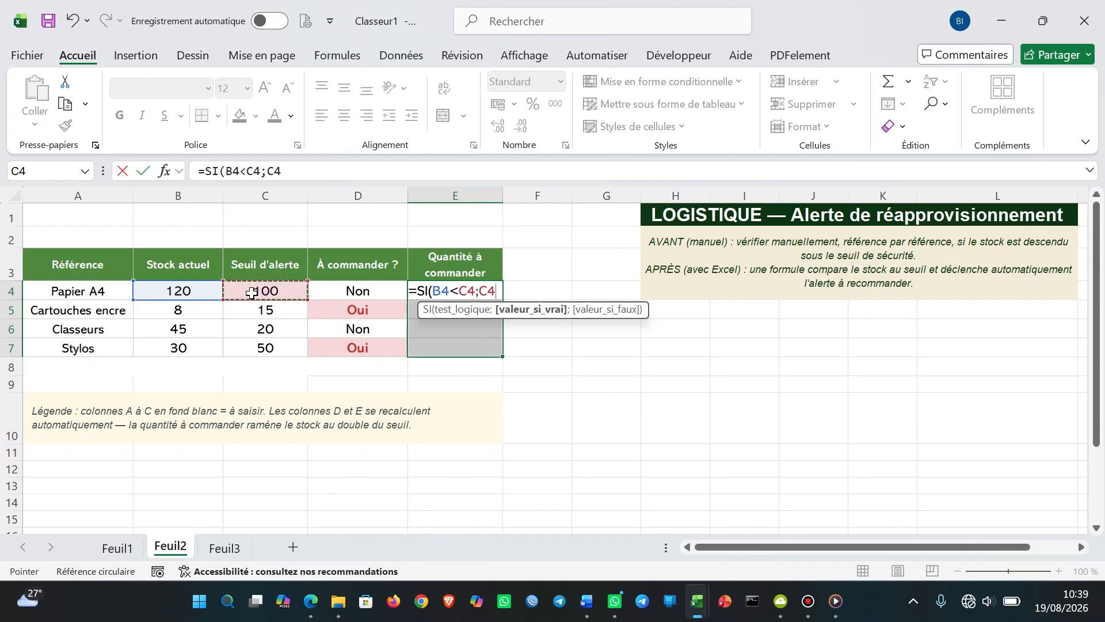
pyautogui.write('*')
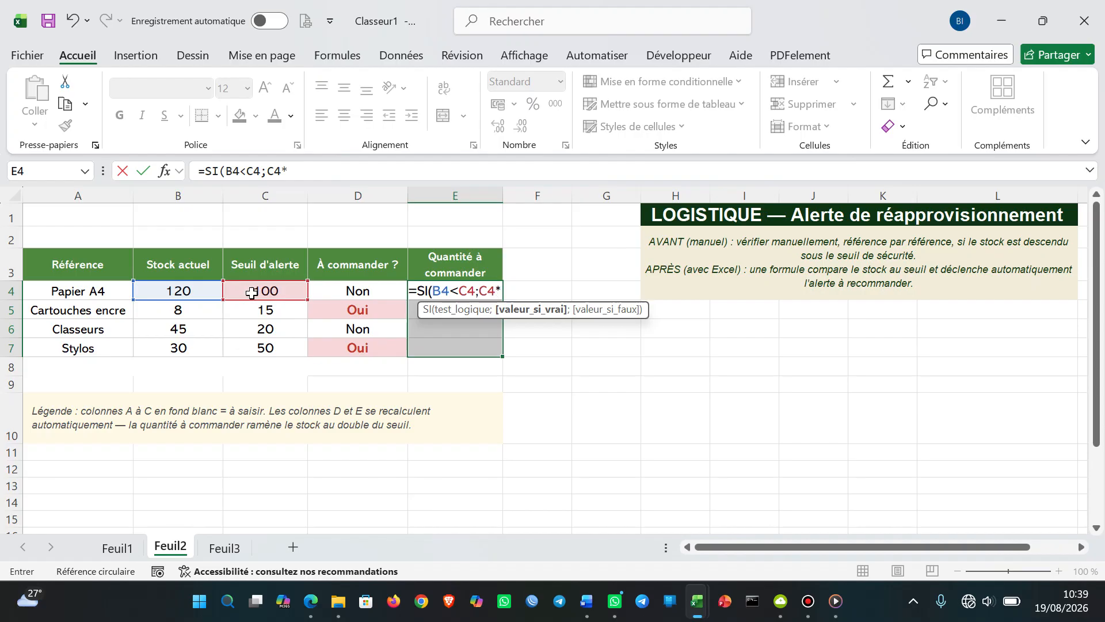
pyautogui.write('2')
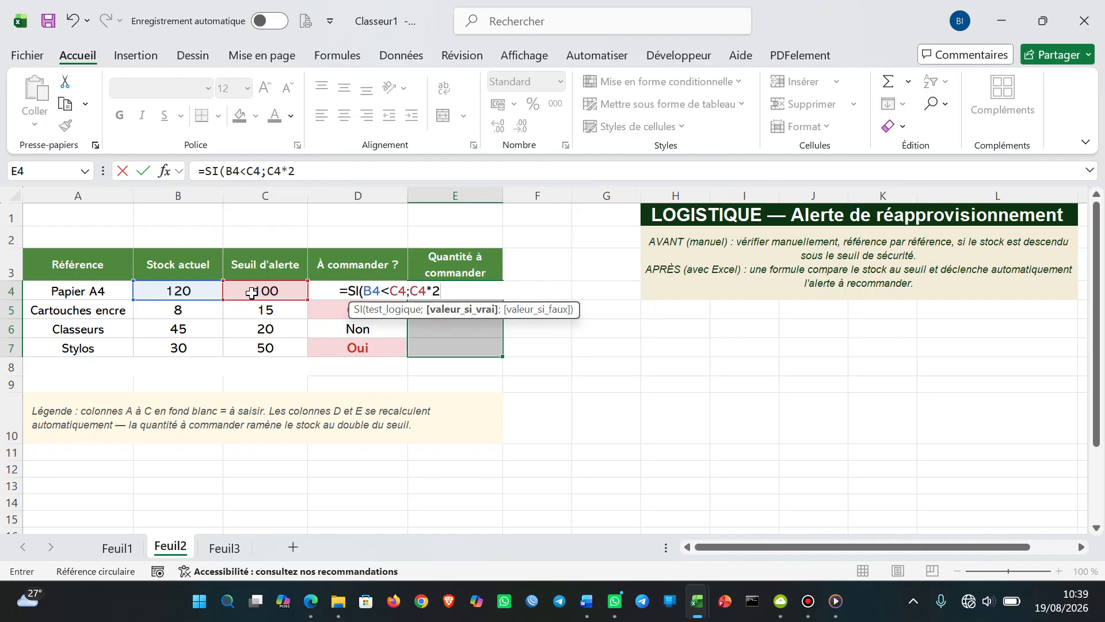
pyautogui.write('-')
pyautogui.click(179, 291)
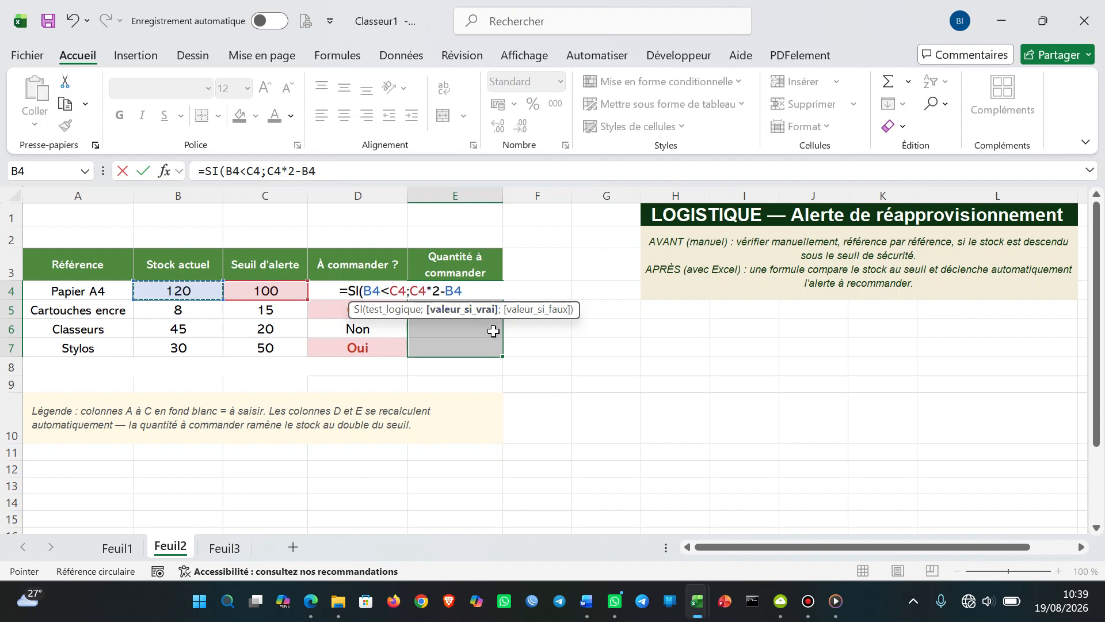
pyautogui.write(';')
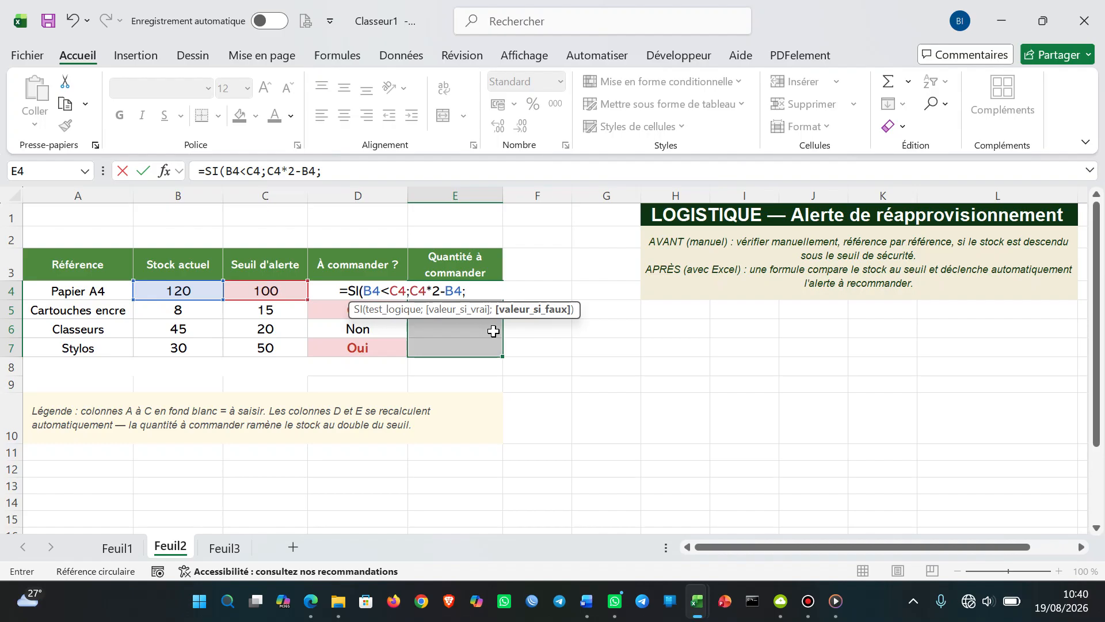
pyautogui.write('0')
pyautogui.write(')')
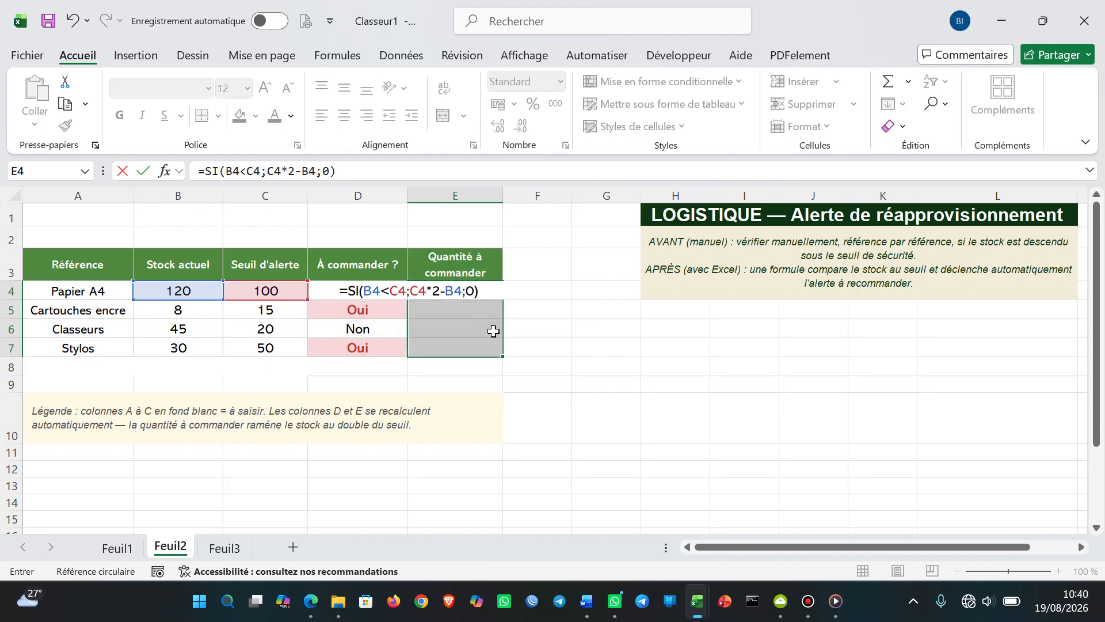
pyautogui.hotkey('ctrl', 'Return')
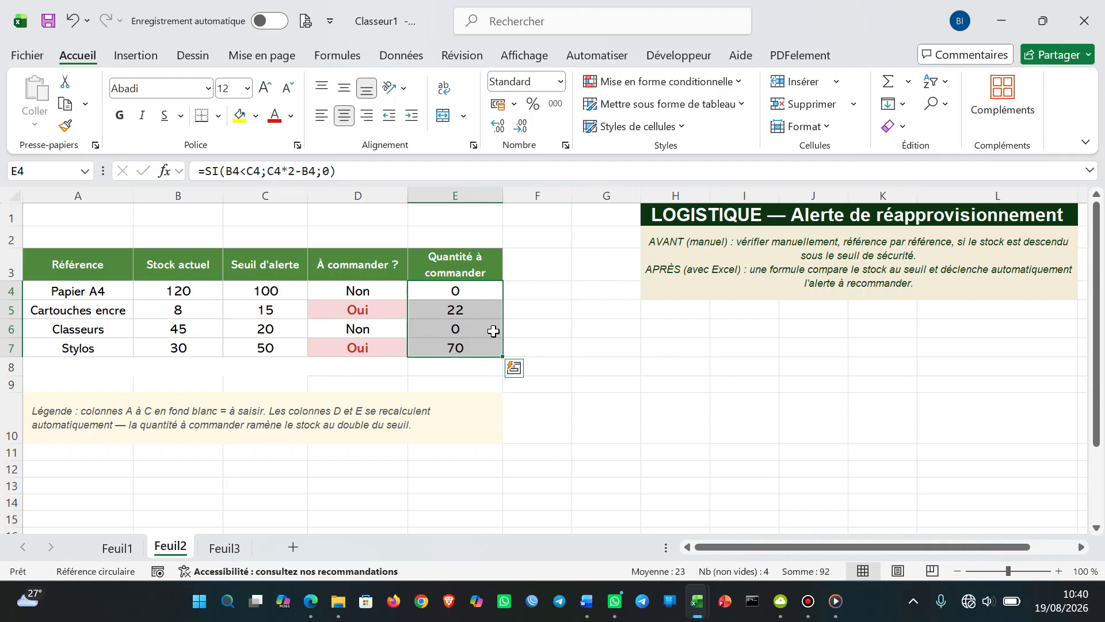
pyautogui.click(591, 348)
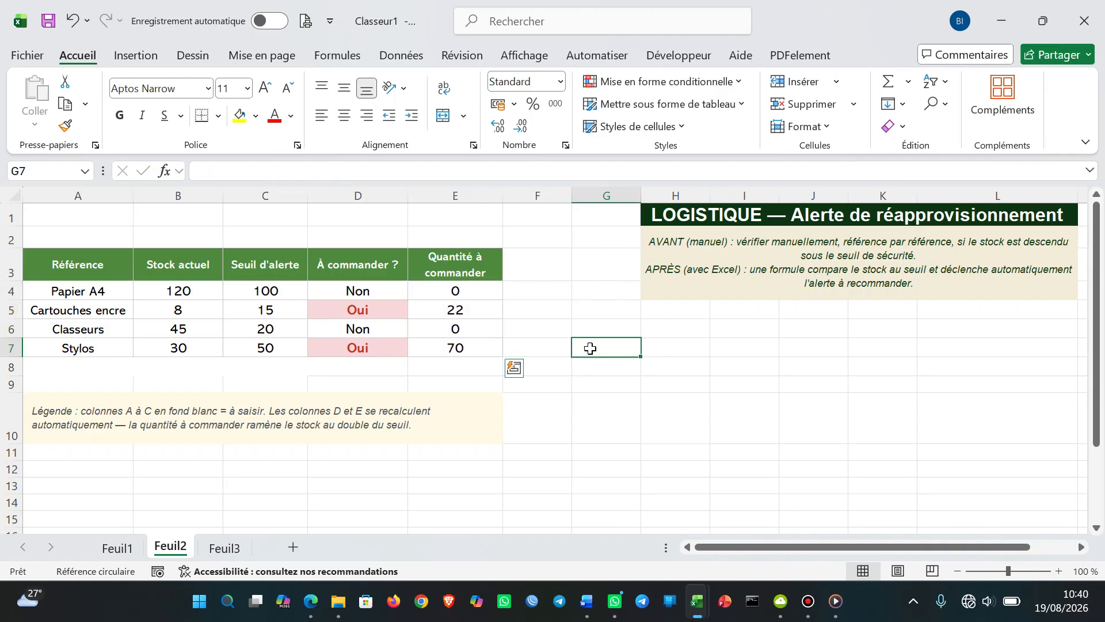